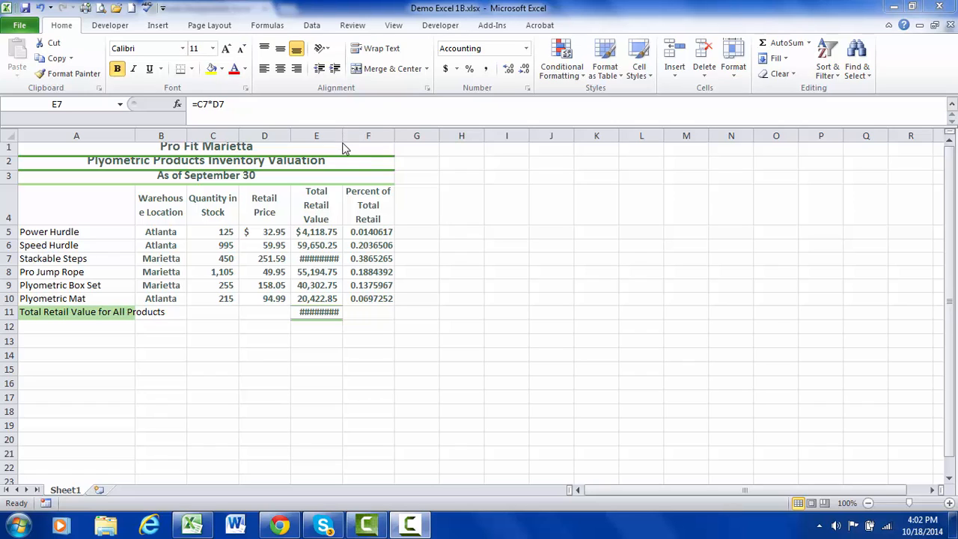
Autofit column E to its contents so the Total Retail Value amounts fit.
click(462, 243)
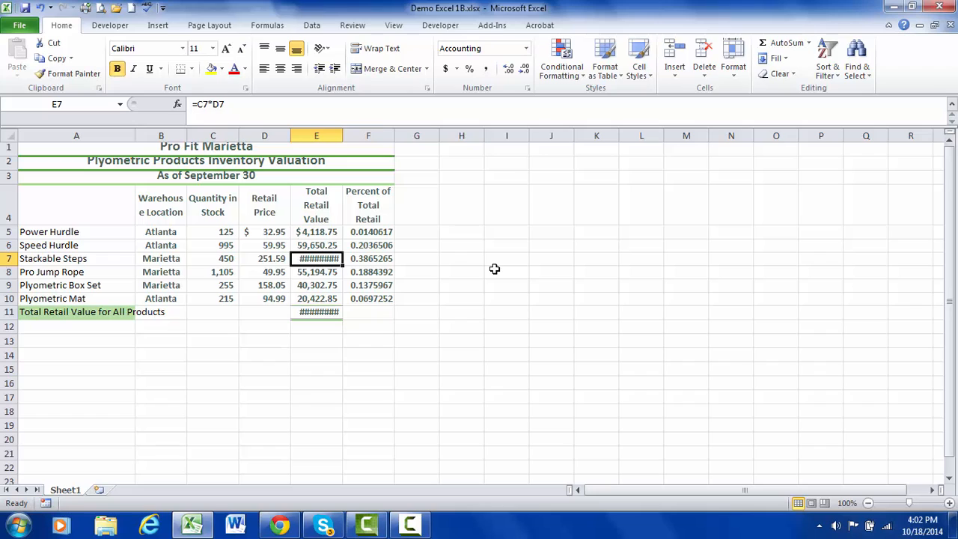
double_click(343, 135)
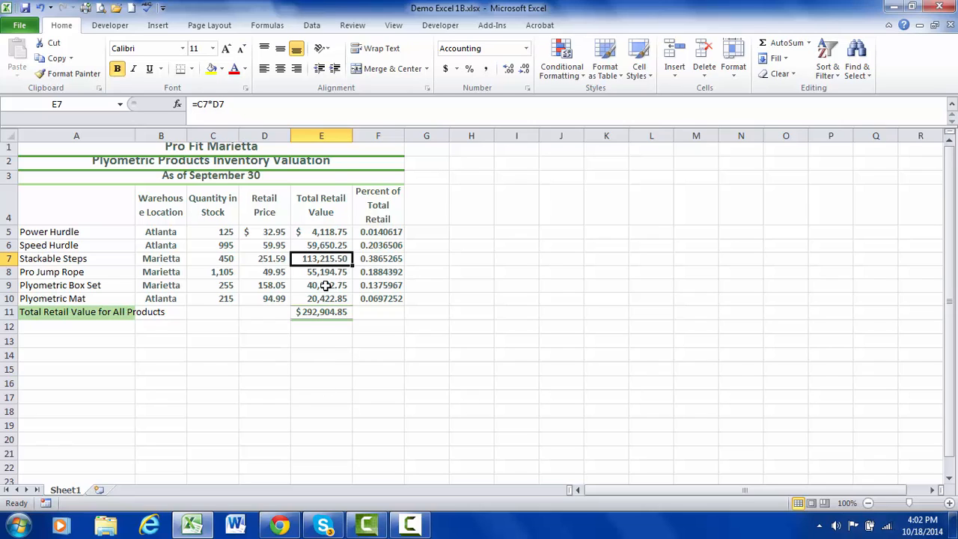
Narrow column E until its amounts no longer fit, and widen it again to fit them.
mouse_move(352, 135)
mouse_down()
mouse_move(338, 137)
mouse_move(351, 136)
mouse_up()
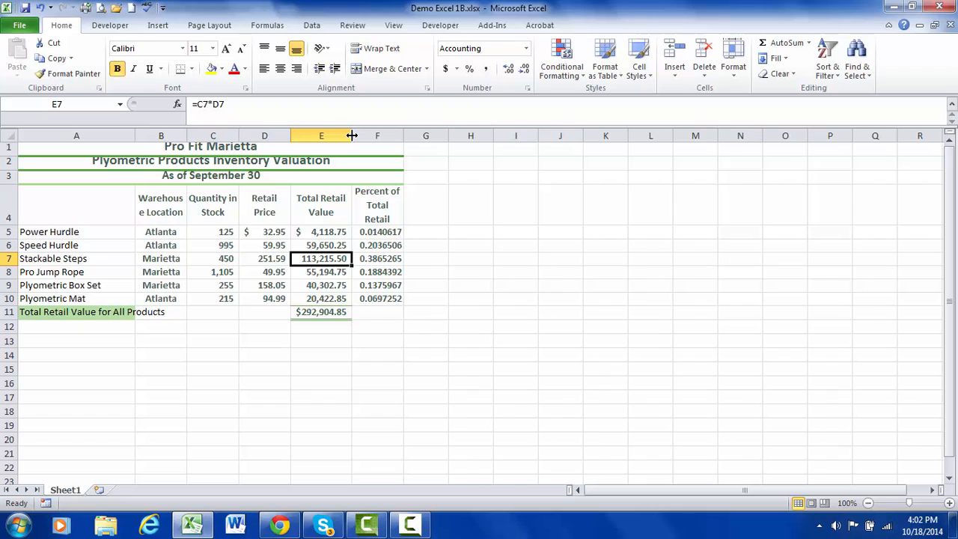
drag(352, 135, 334, 135)
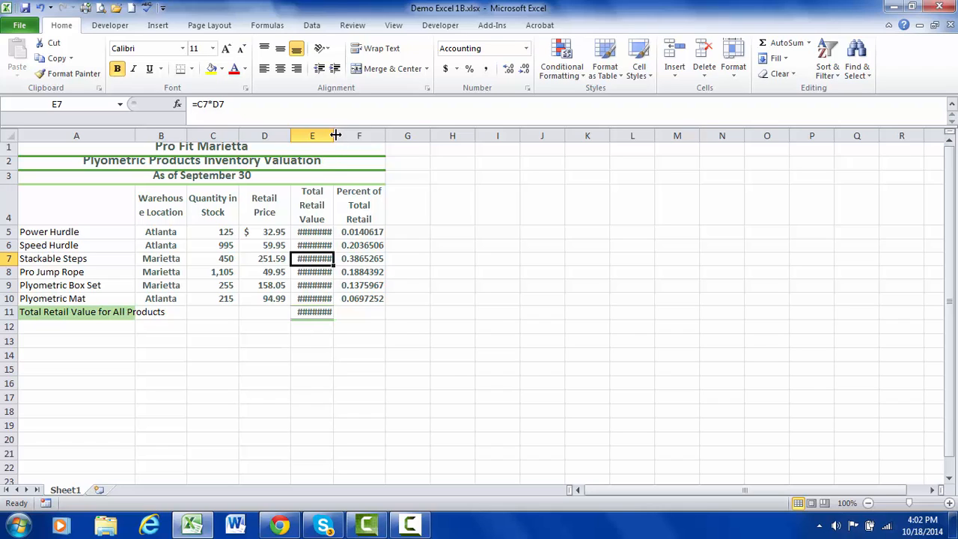
drag(335, 135, 352, 135)
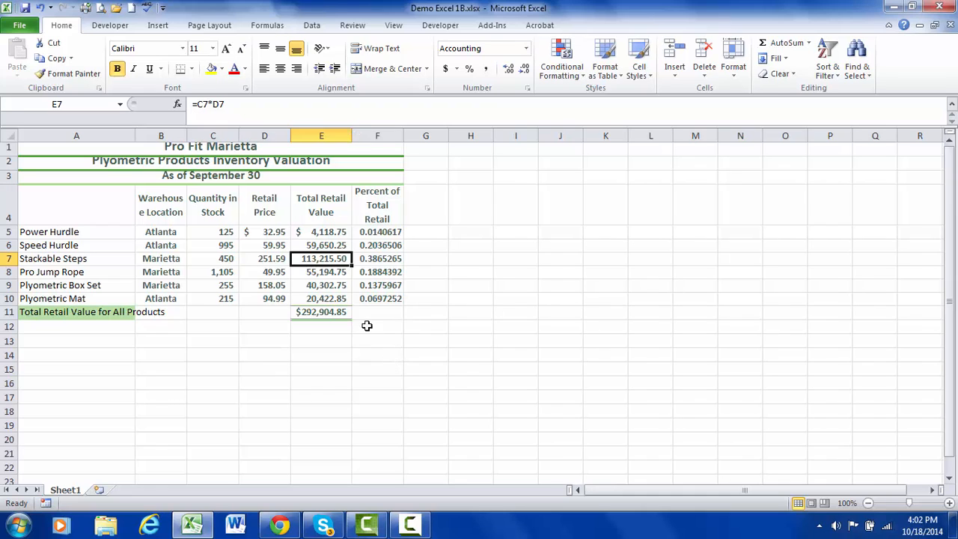
Autofit the widths of columns B through F together to their contents.
drag(172, 133, 376, 134)
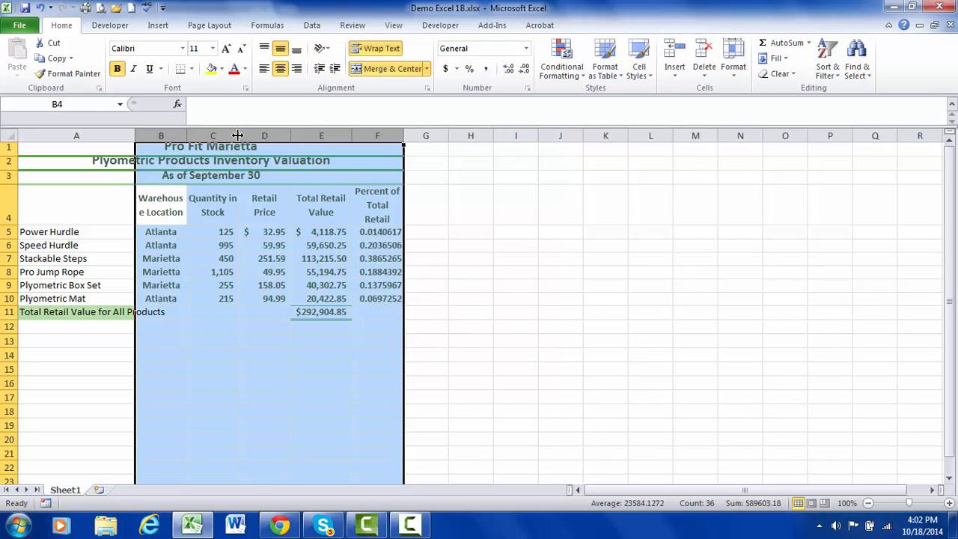
double_click(288, 135)
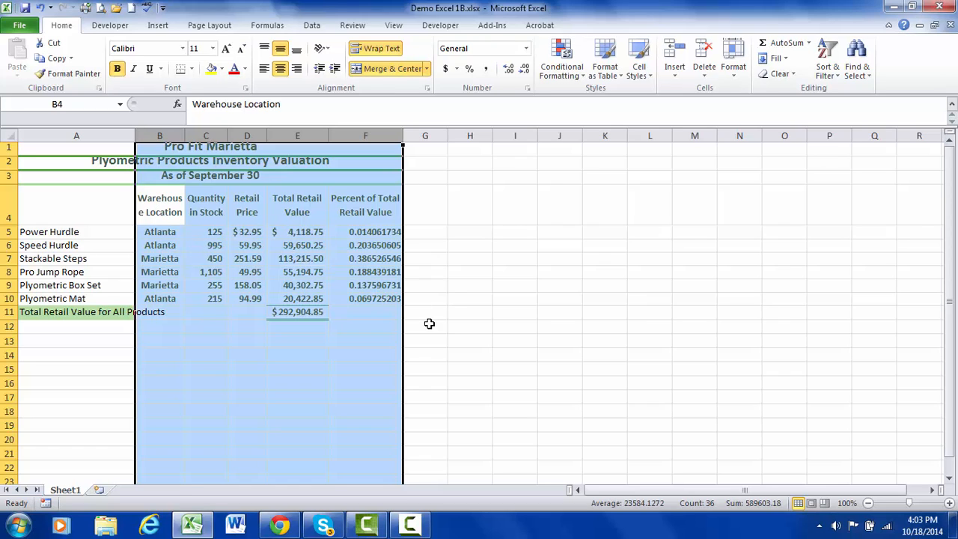
click(408, 311)
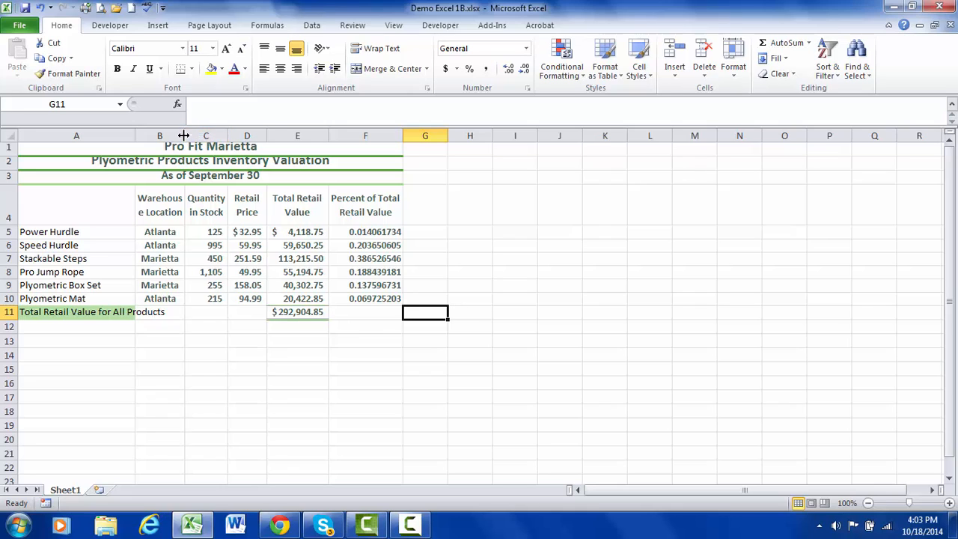
Widen column B slightly to keep the word Warehouse on one line, and undo the width change.
drag(183, 135, 187, 136)
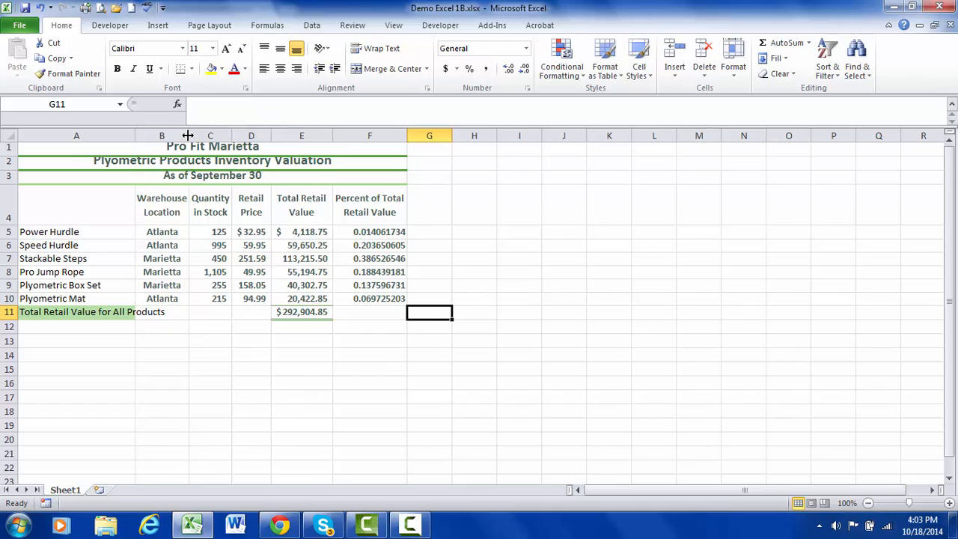
click(41, 7)
Turn off text wrapping for the Warehouse Location heading in B4 and widen column B to fit it on one line.
click(161, 210)
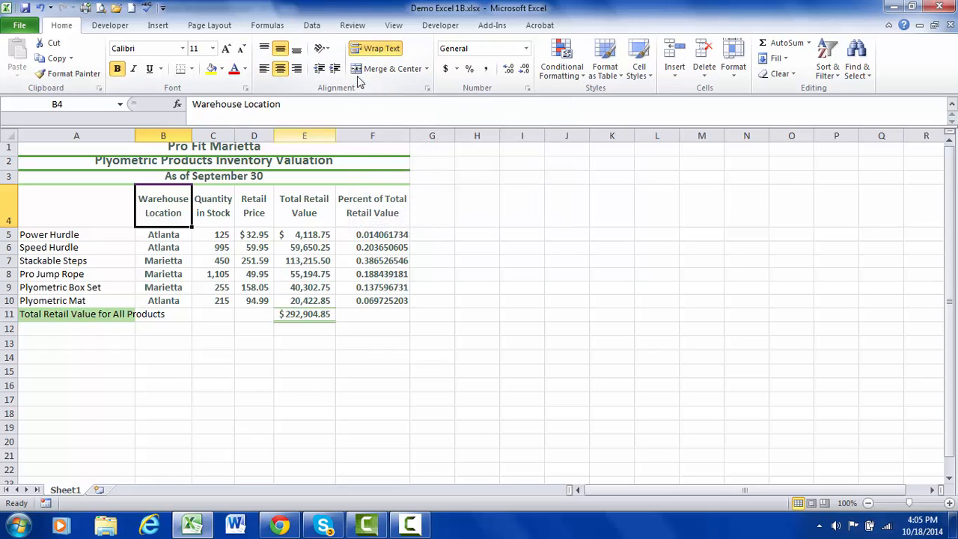
click(379, 49)
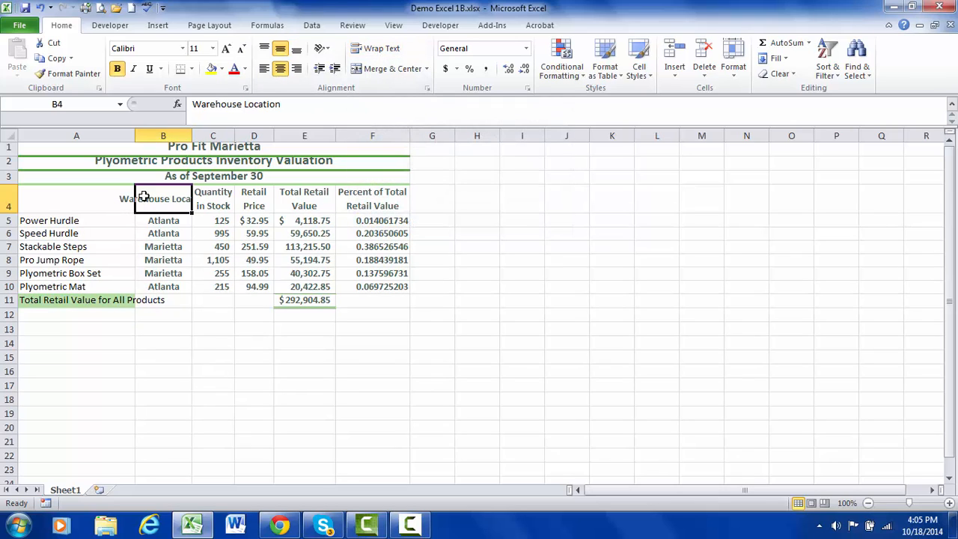
drag(192, 134, 236, 134)
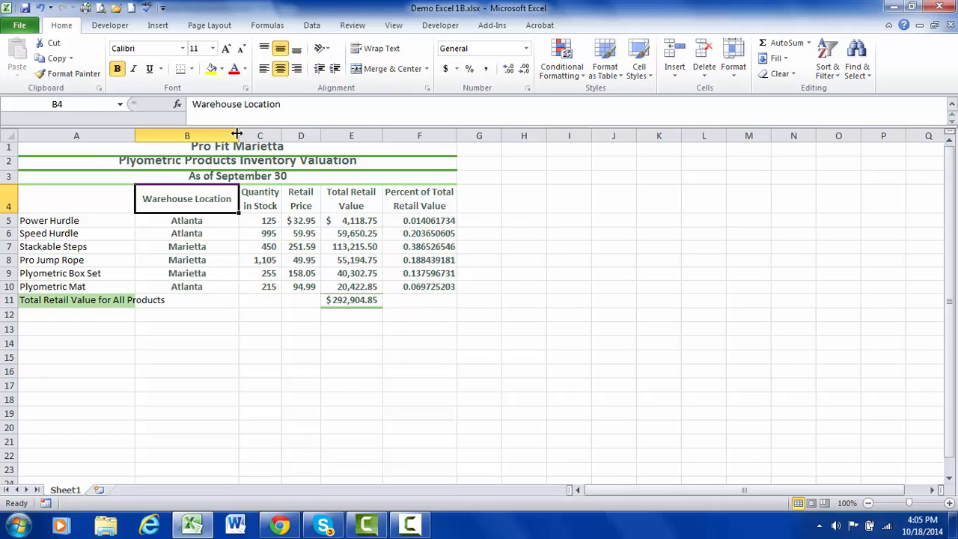
Turn text wrapping back on for the Warehouse Location heading and narrow column B to fit it on two lines.
click(378, 48)
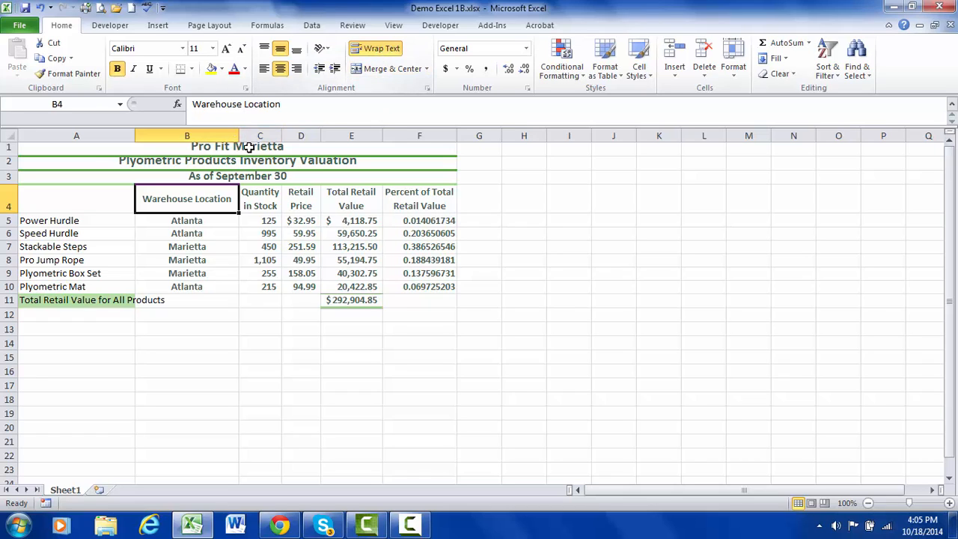
drag(239, 135, 194, 135)
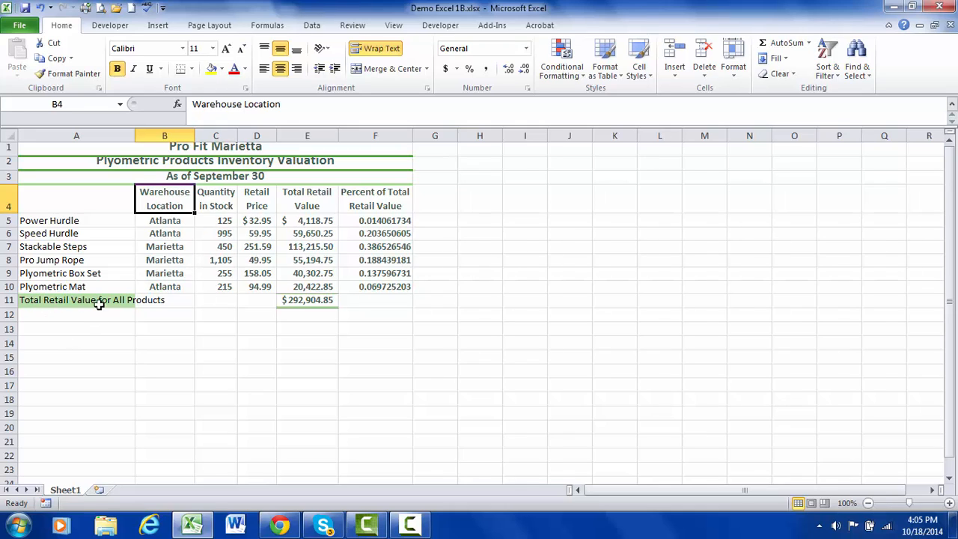
Widen column A to fit the full Total Retail Value for All Products label in row 11.
drag(133, 133, 166, 133)
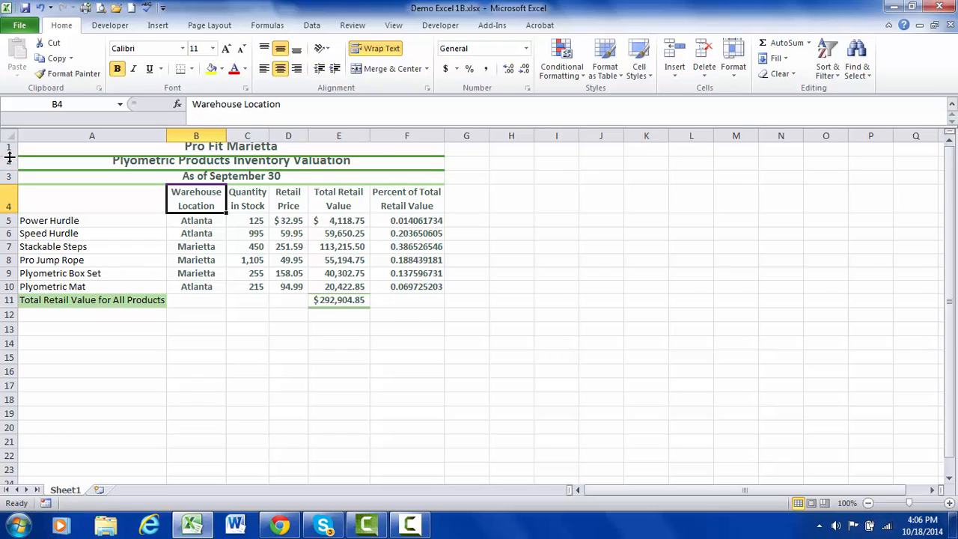
Autofit the heights of rows 1 through 3 together so the three title lines fit, undoing the separate autofit of row 1.
double_click(9, 157)
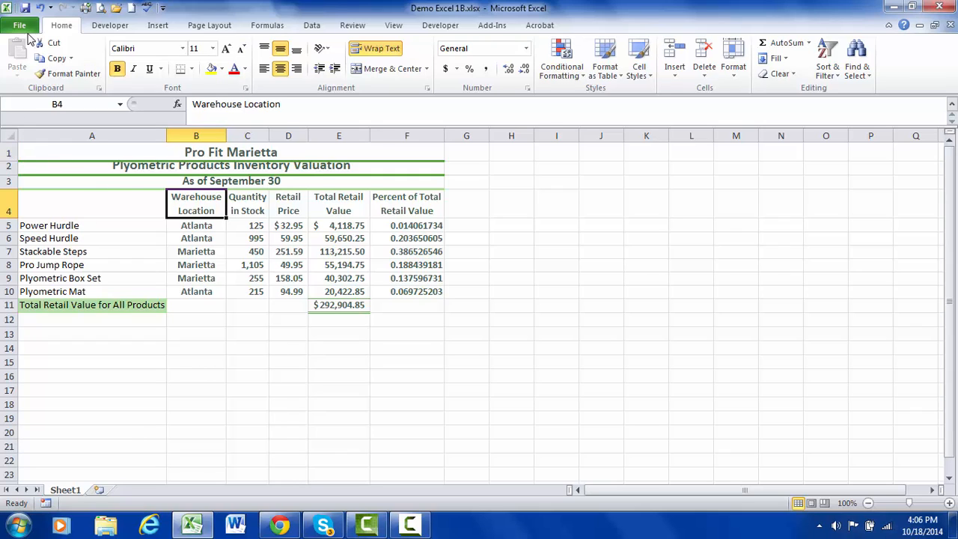
click(40, 8)
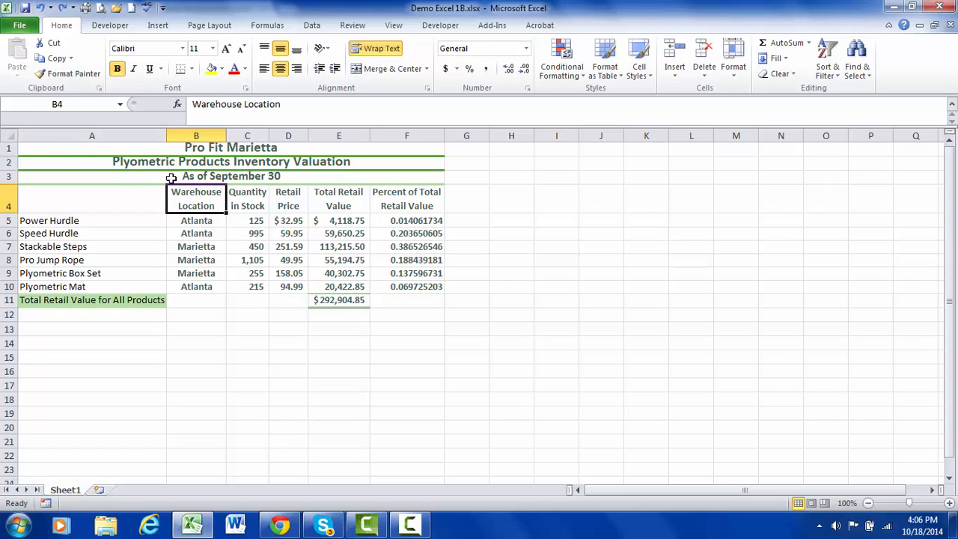
click(10, 149)
drag(10, 148, 8, 176)
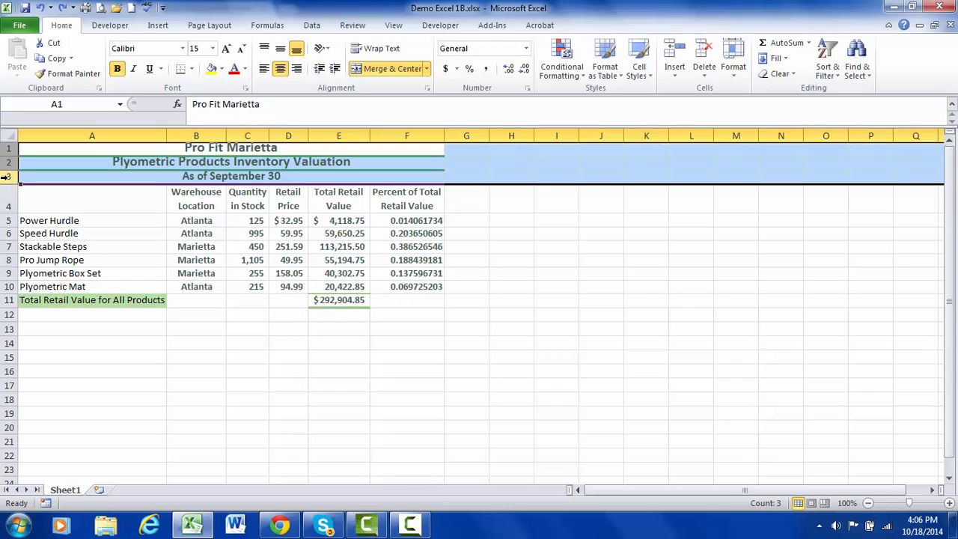
drag(4, 183, 6, 189)
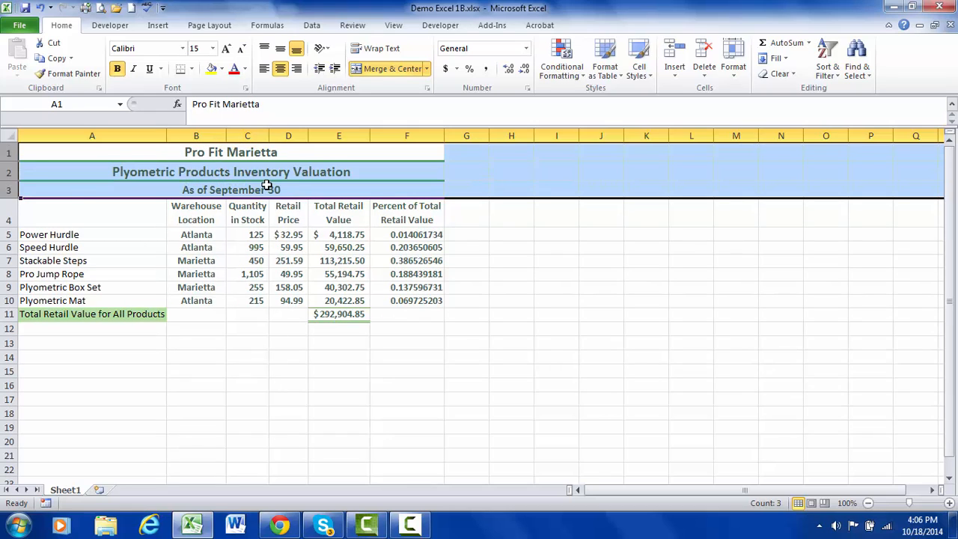
click(232, 338)
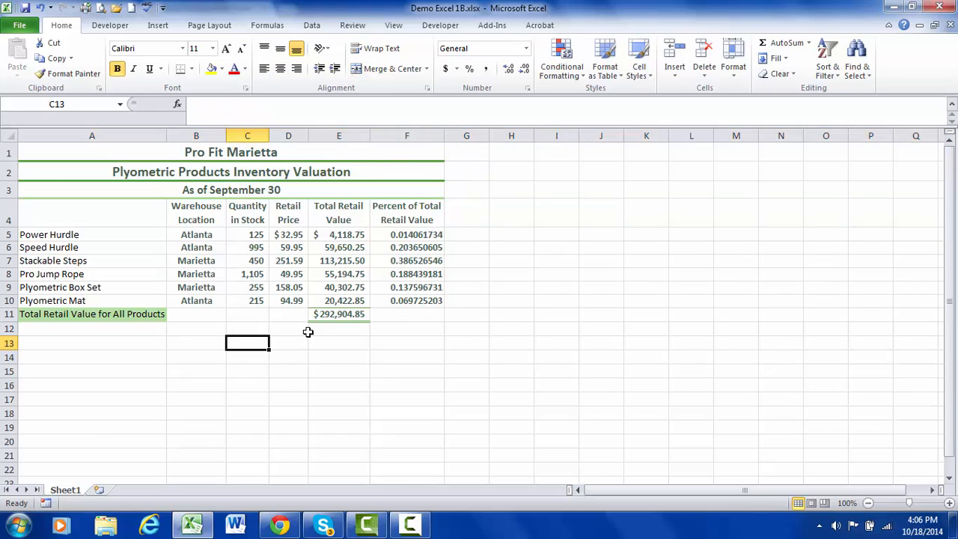
Inspect the Power Hurdle percent formula in F5 and the cells it references, leaving it unedited.
click(404, 235)
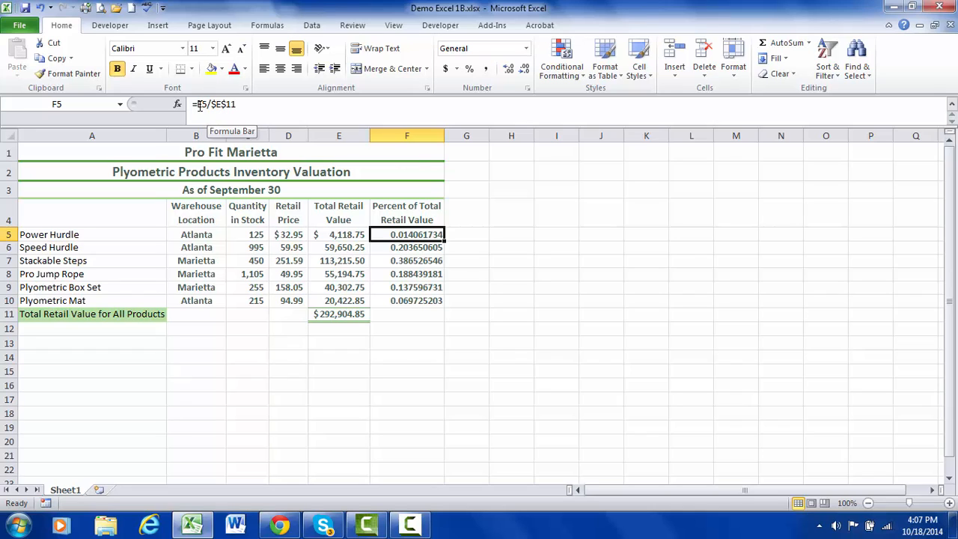
double_click(418, 238)
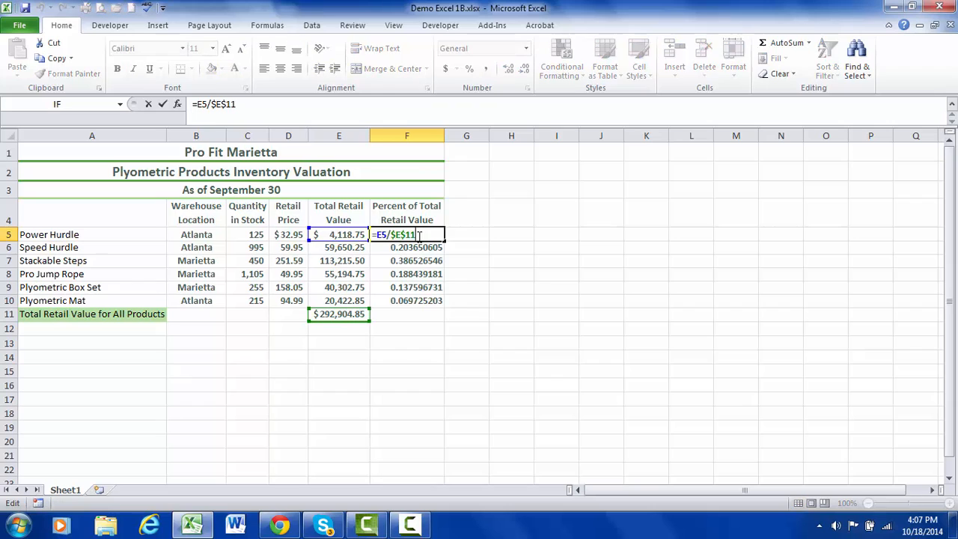
click(335, 341)
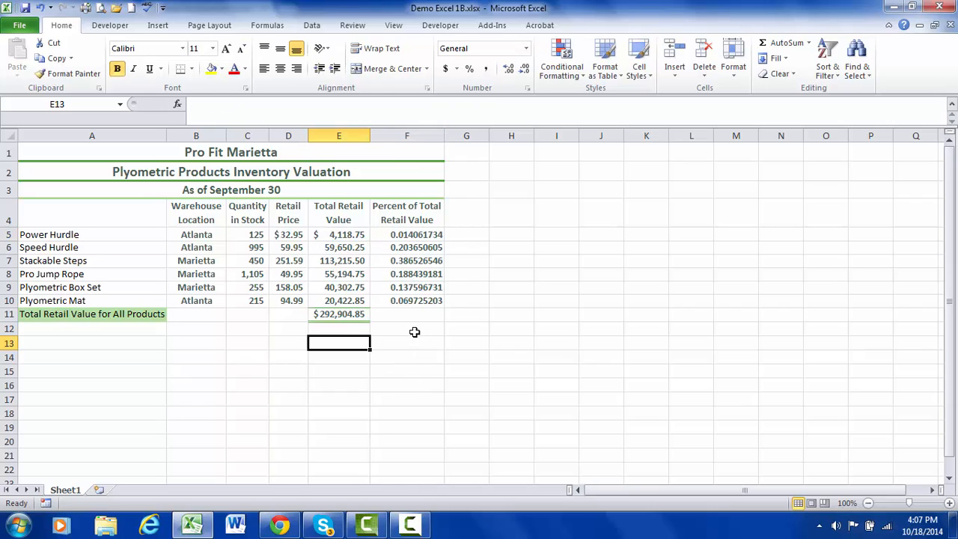
Copy the percent formula from F5 down through F10 with the fill handle.
click(422, 235)
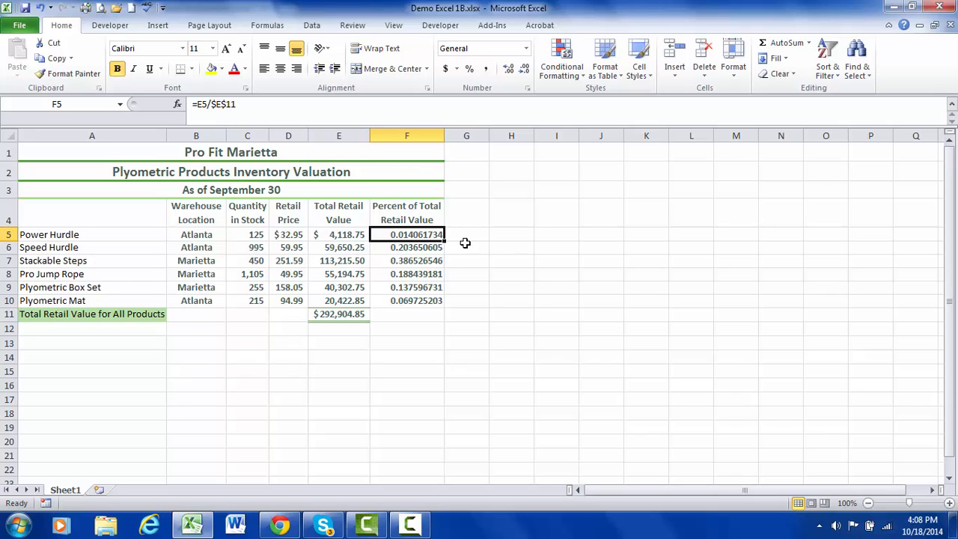
drag(444, 240, 445, 306)
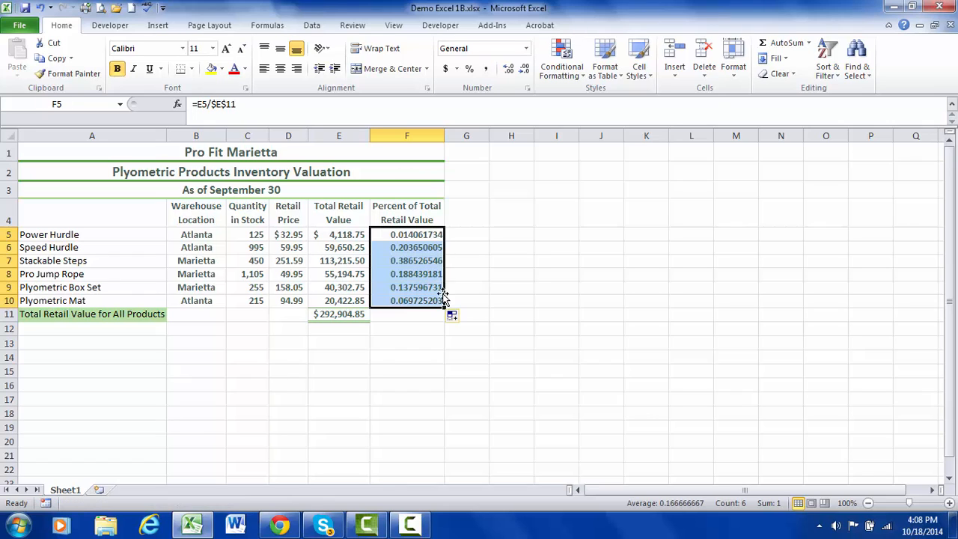
click(427, 236)
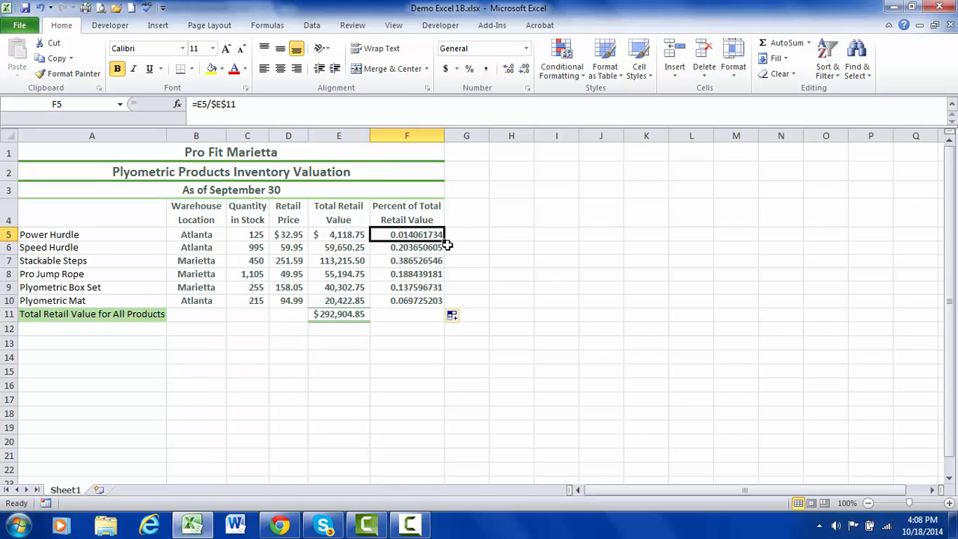
drag(444, 239, 445, 306)
Move the percent formula from F5 to G5 and undo the move.
click(424, 237)
drag(414, 244, 479, 250)
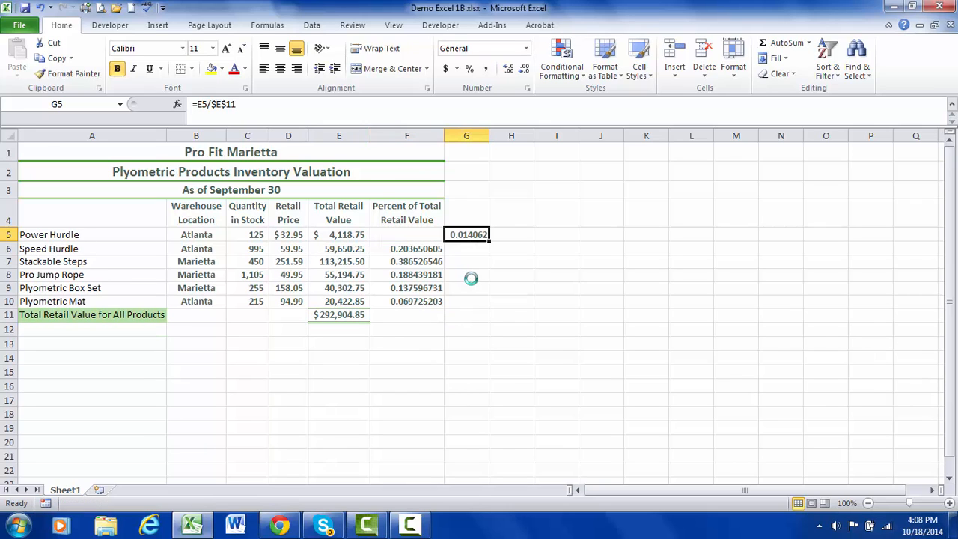
key(ctrl+z)
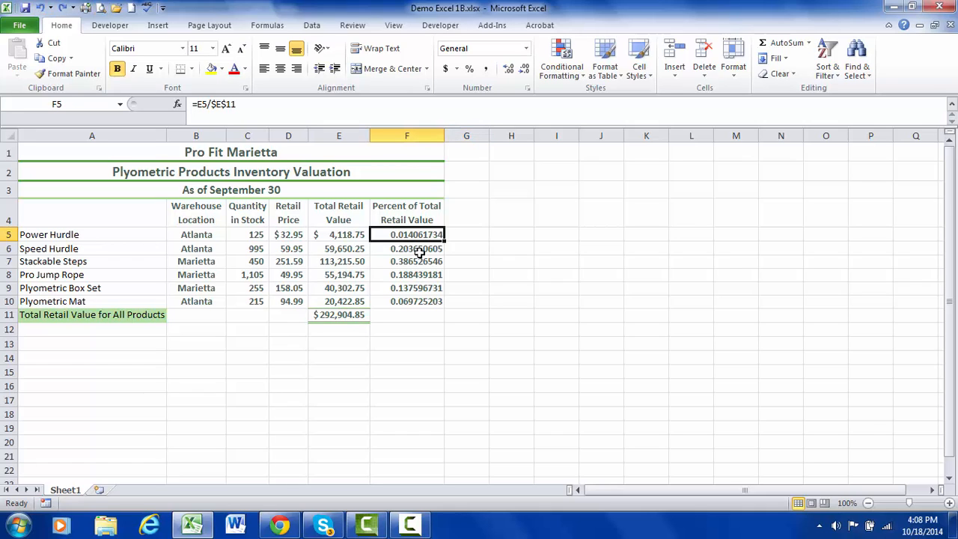
Autofill the F5 formula down to the last product row in the Percent of Total Retail Value column.
drag(417, 252, 459, 249)
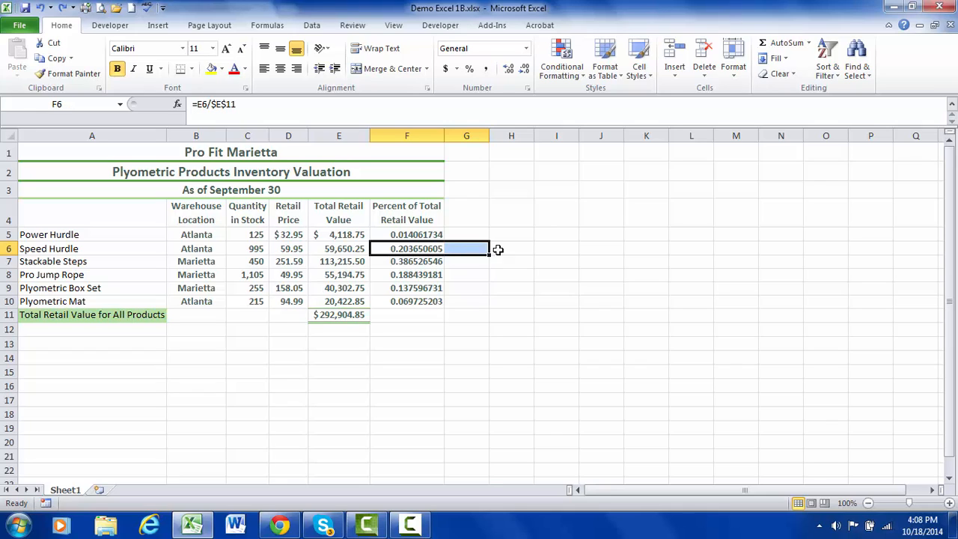
click(417, 251)
click(418, 233)
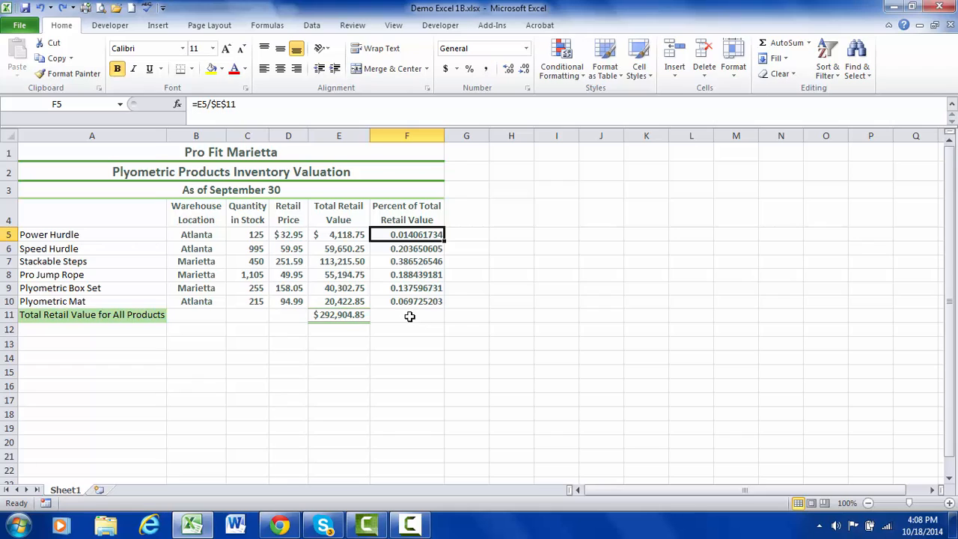
double_click(444, 241)
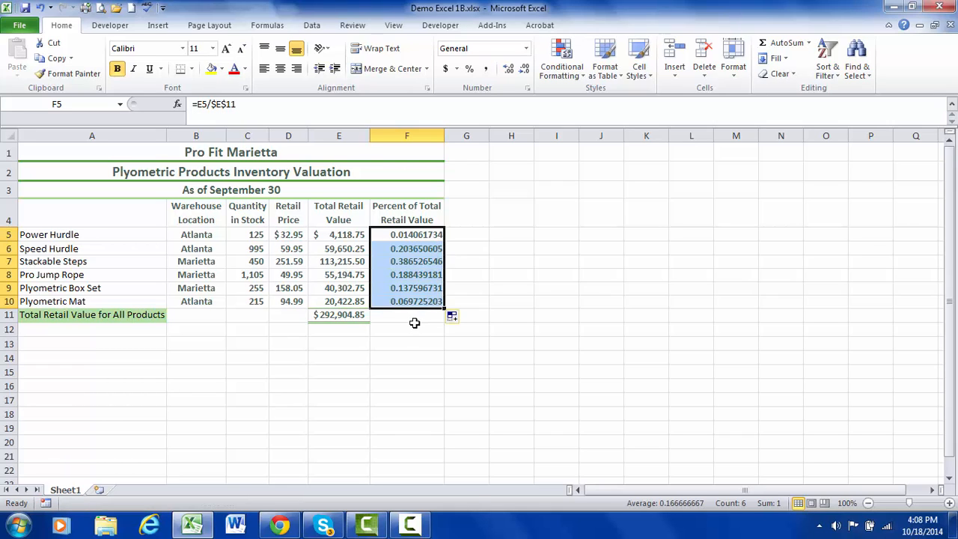
Fill the F5 formula down to F10 once more and reselect F5.
click(421, 234)
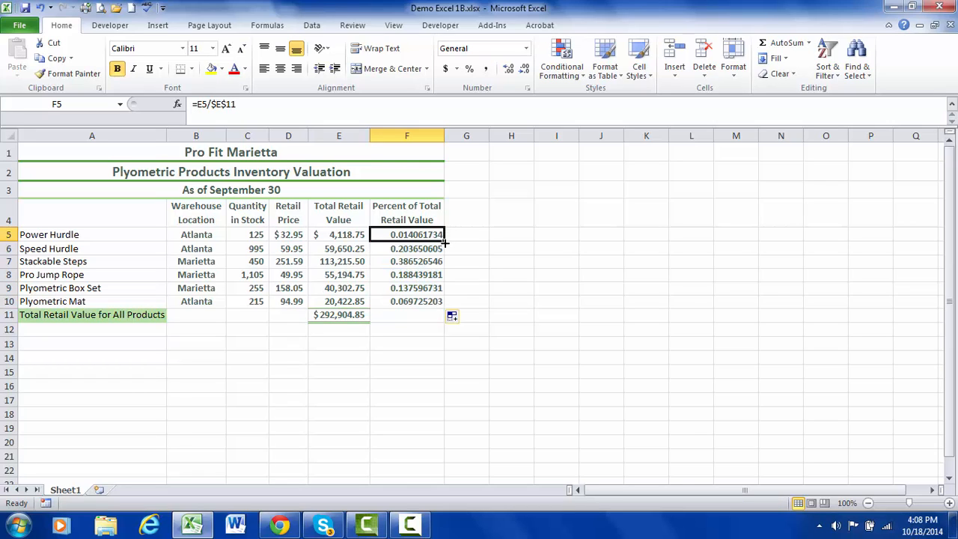
drag(444, 240, 447, 304)
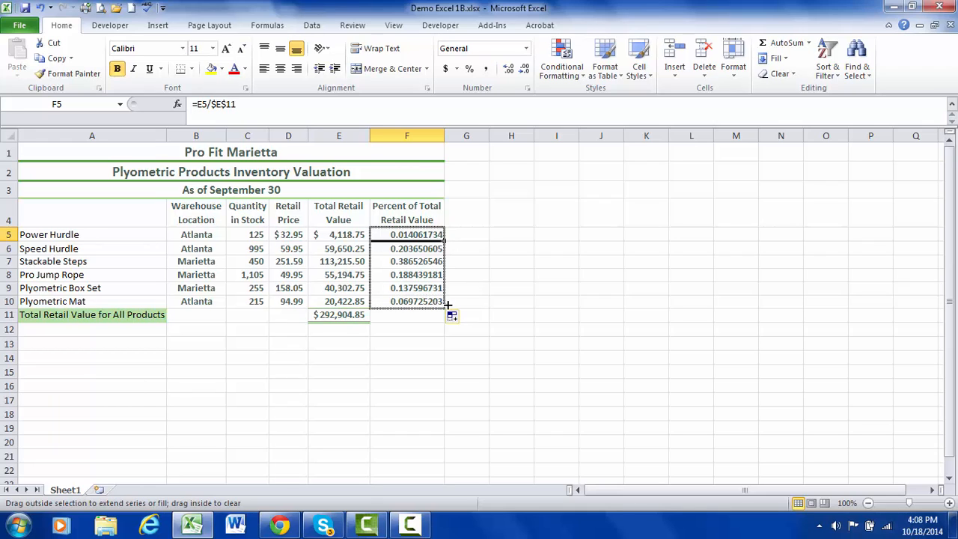
drag(448, 304, 448, 304)
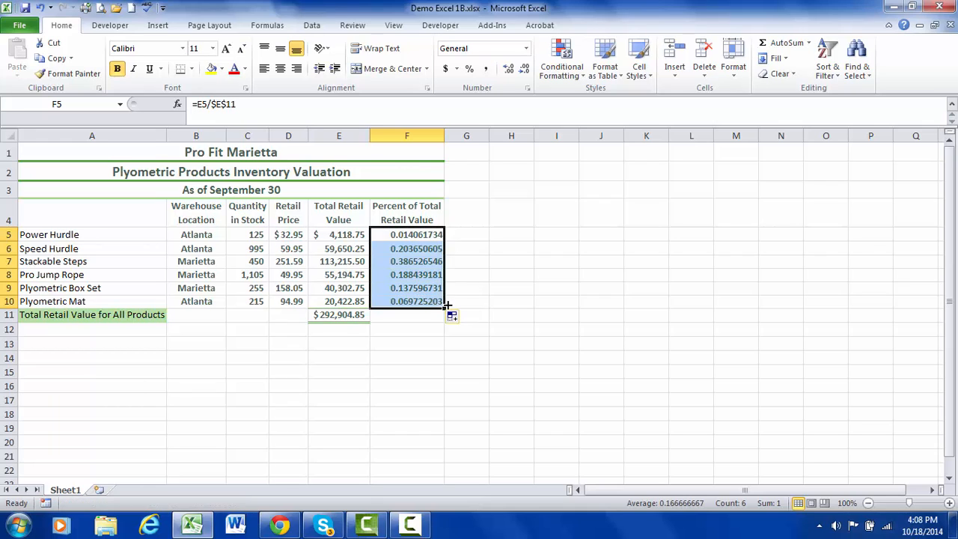
click(425, 235)
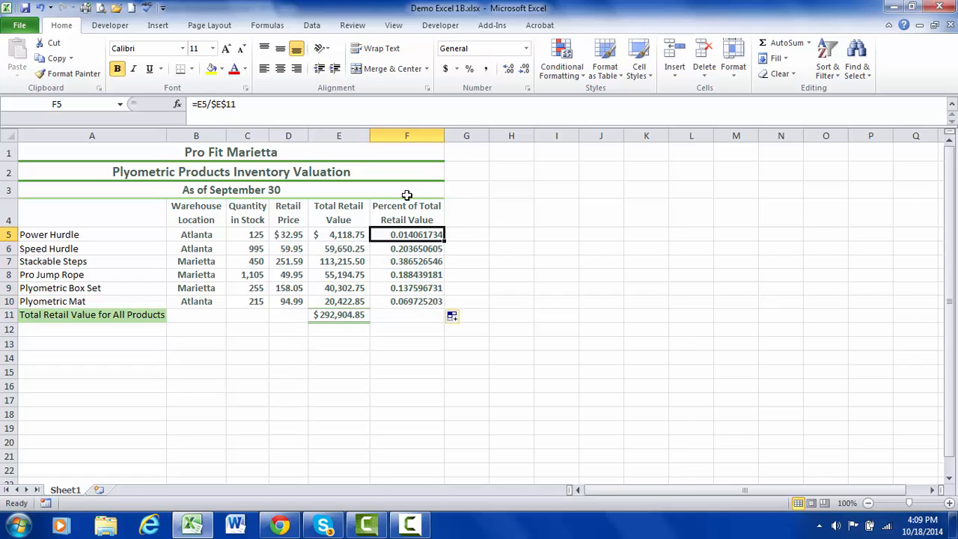
Format the whole Percent of Total Retail Value column as percentages with two decimal places and center its contents horizontally.
click(414, 135)
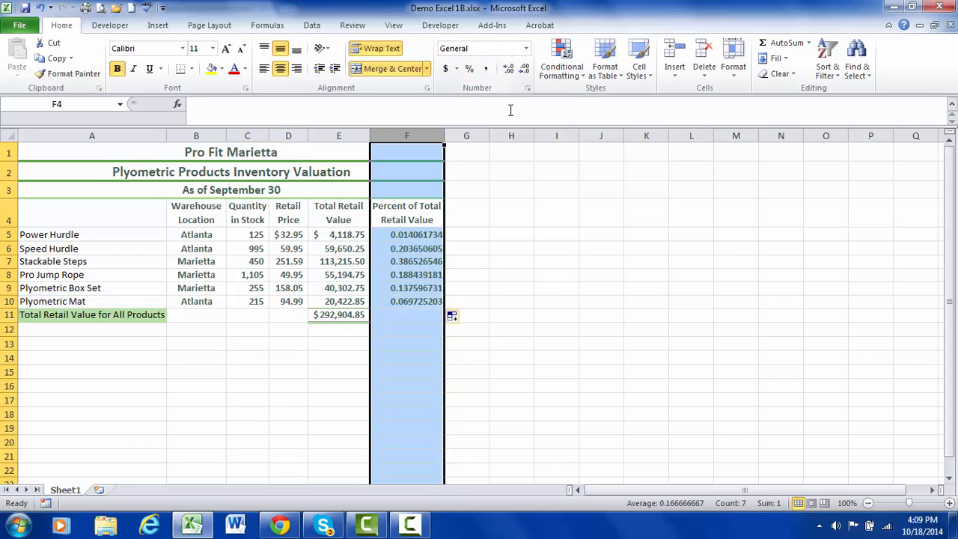
click(470, 69)
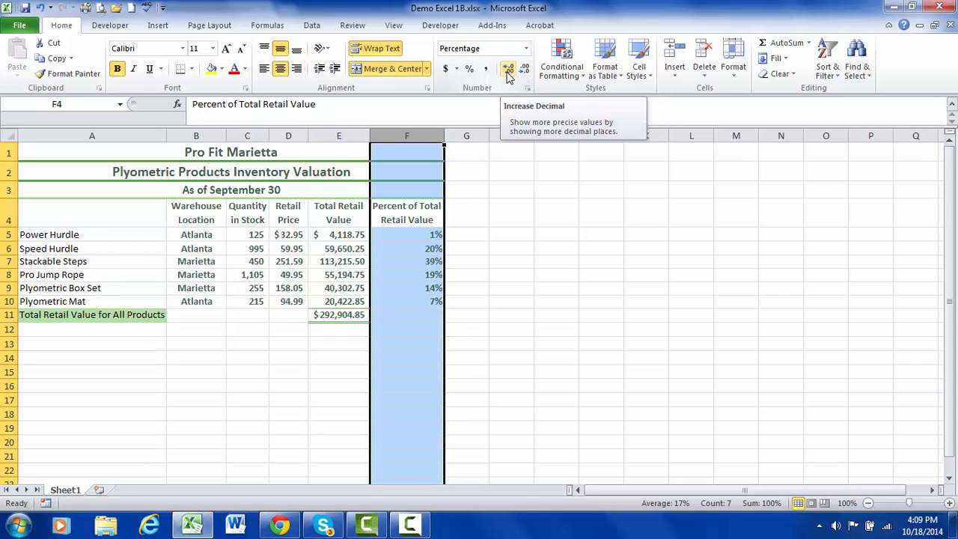
click(507, 71)
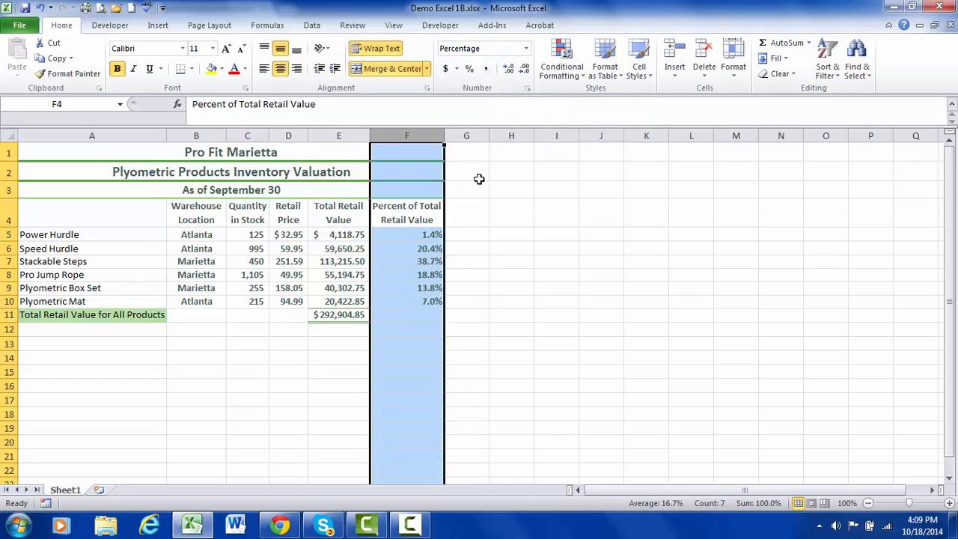
click(509, 71)
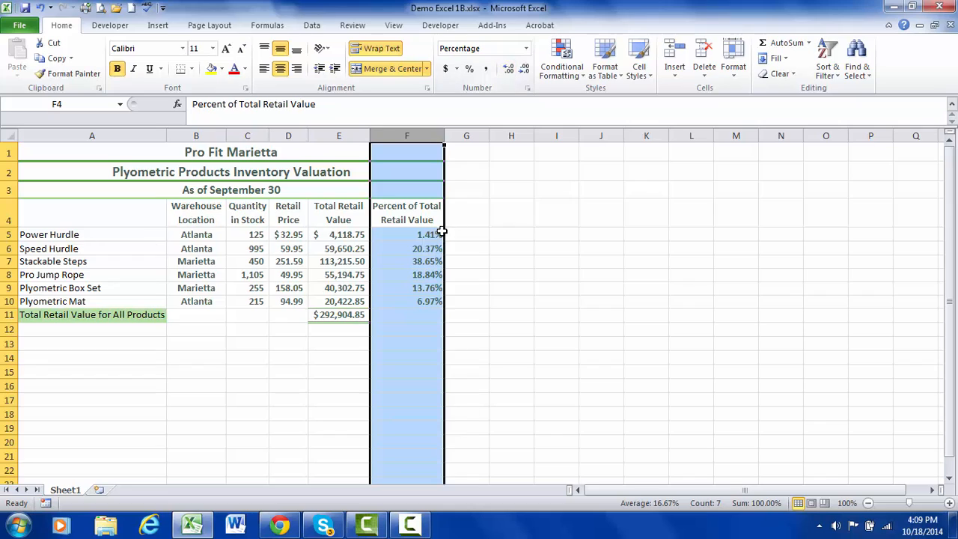
click(509, 72)
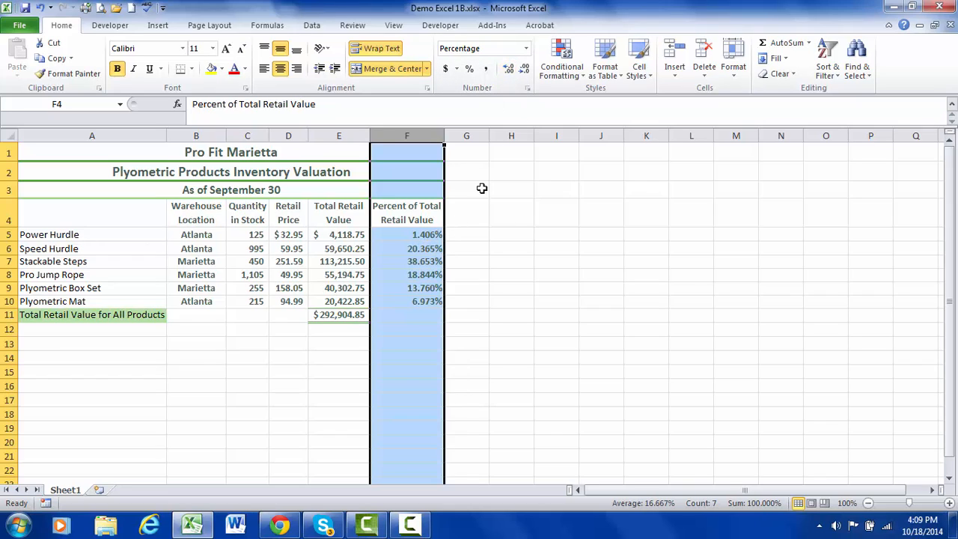
click(525, 70)
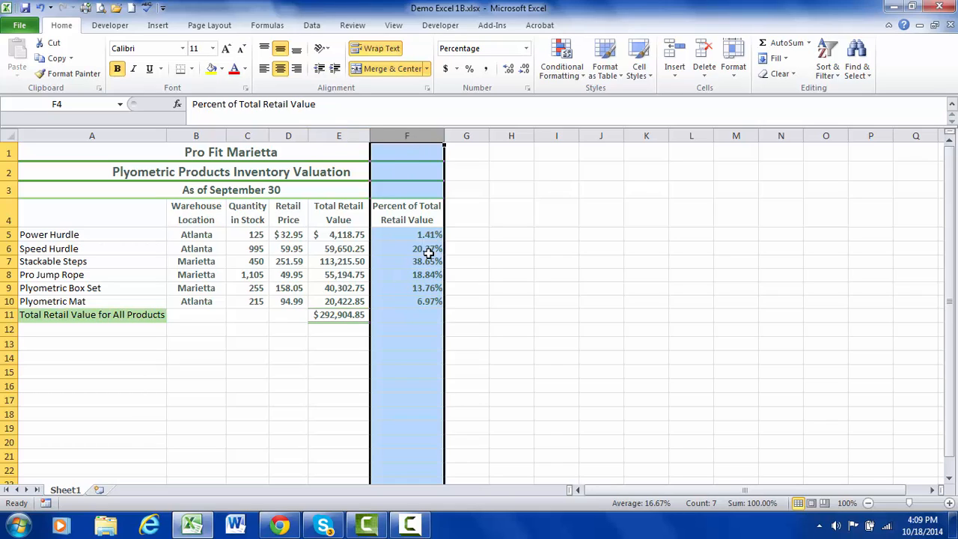
click(281, 69)
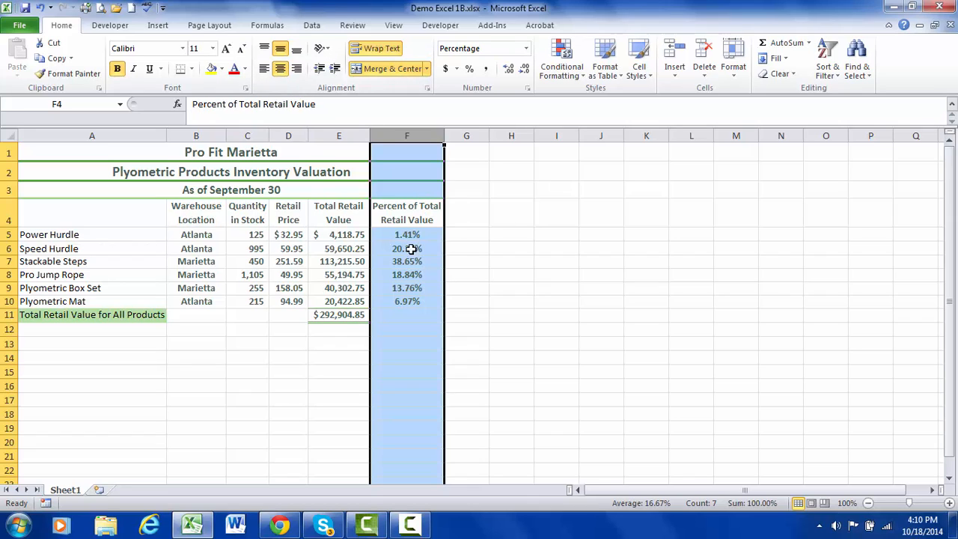
click(267, 372)
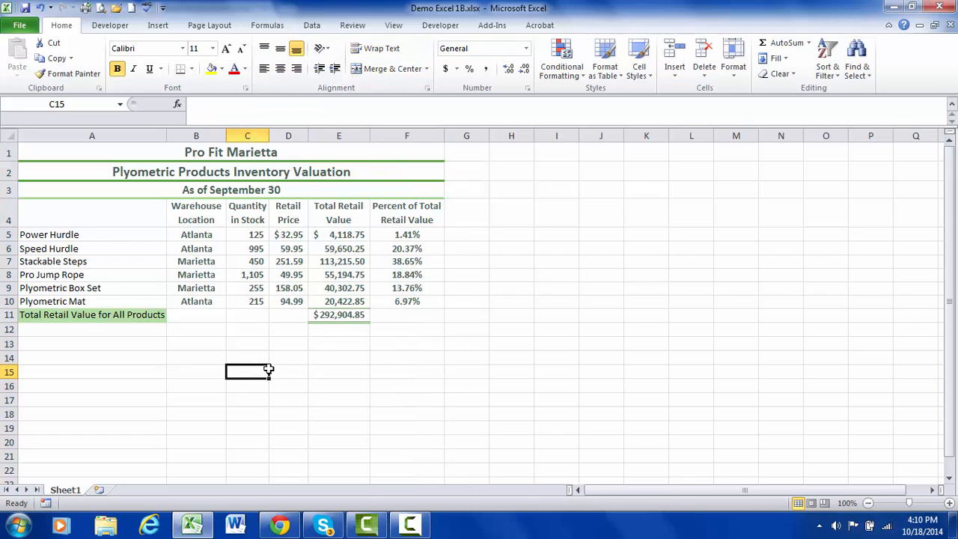